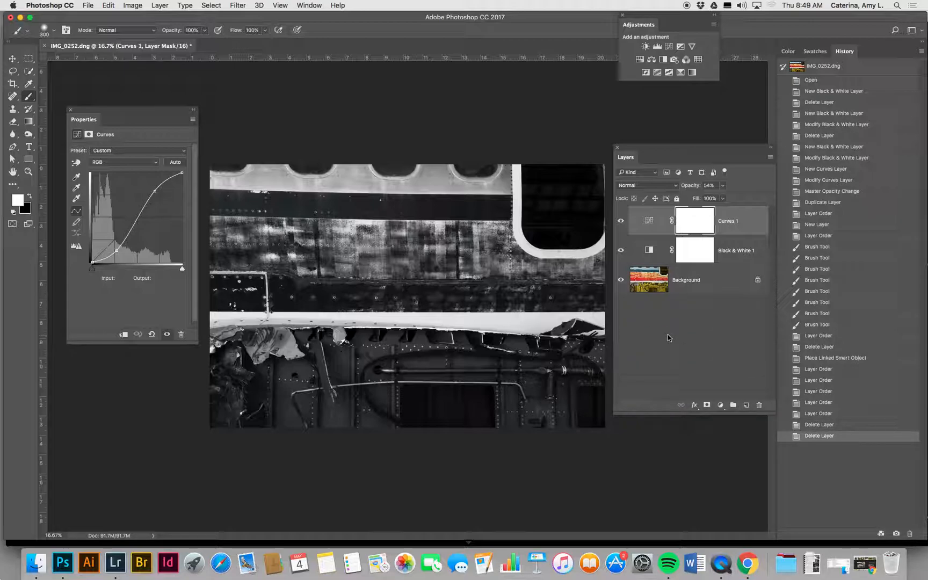
Duplicate the Background layer in the layer stack.
{"action": "left_click", "coordinate": [690, 287]}
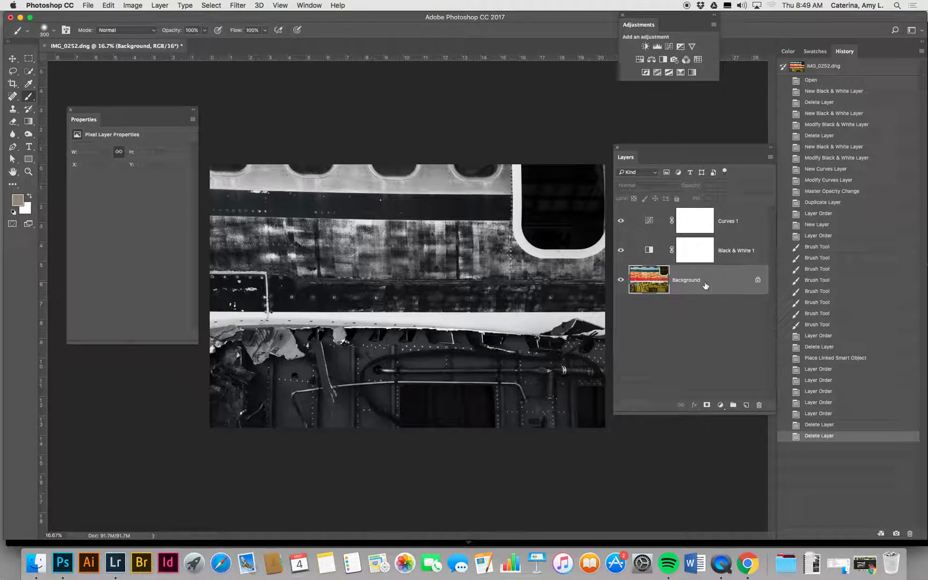
{"action": "right_click", "coordinate": [705, 285]}
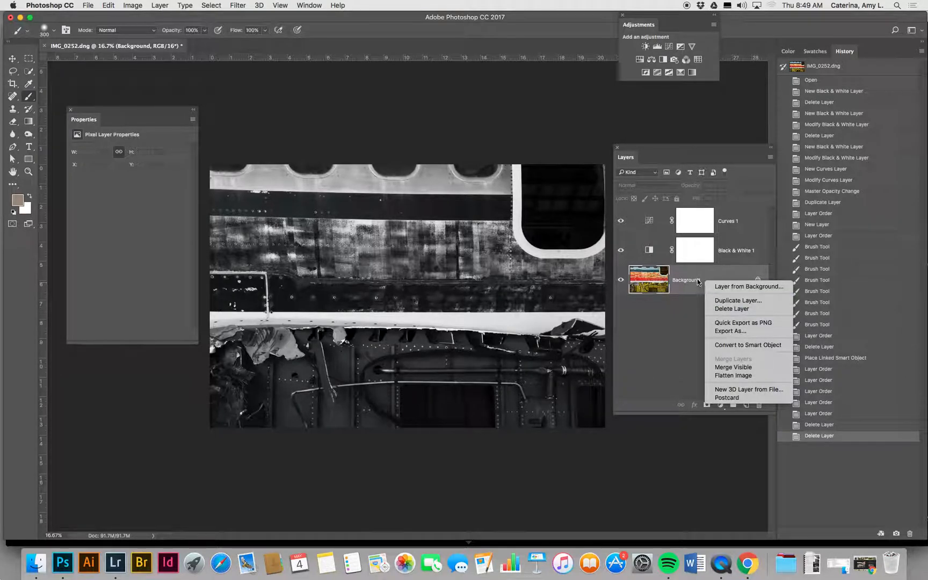
{"action": "left_click", "coordinate": [698, 283]}
{"action": "left_click_drag", "start_coordinate": [698, 285], "coordinate": [746, 406]}
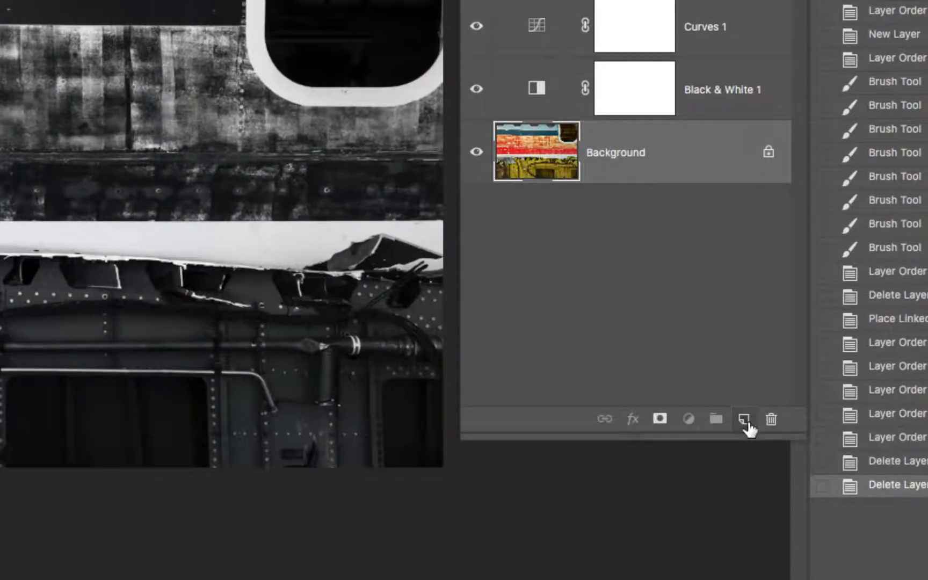
{"action": "left_click_drag", "start_coordinate": [619, 164], "coordinate": [743, 419]}
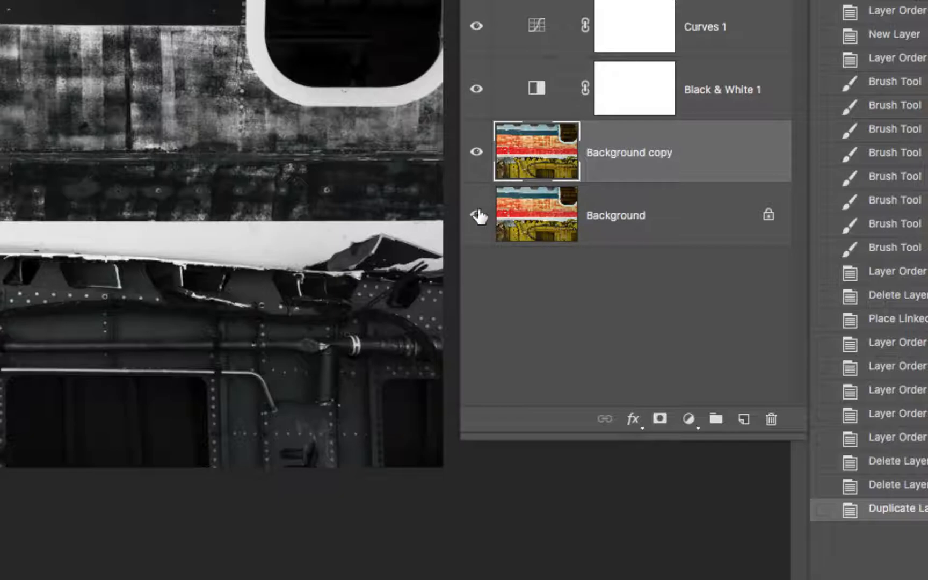
Hide the original Background layer while keeping the Background copy layer visible.
{"action": "left_click", "coordinate": [476, 153]}
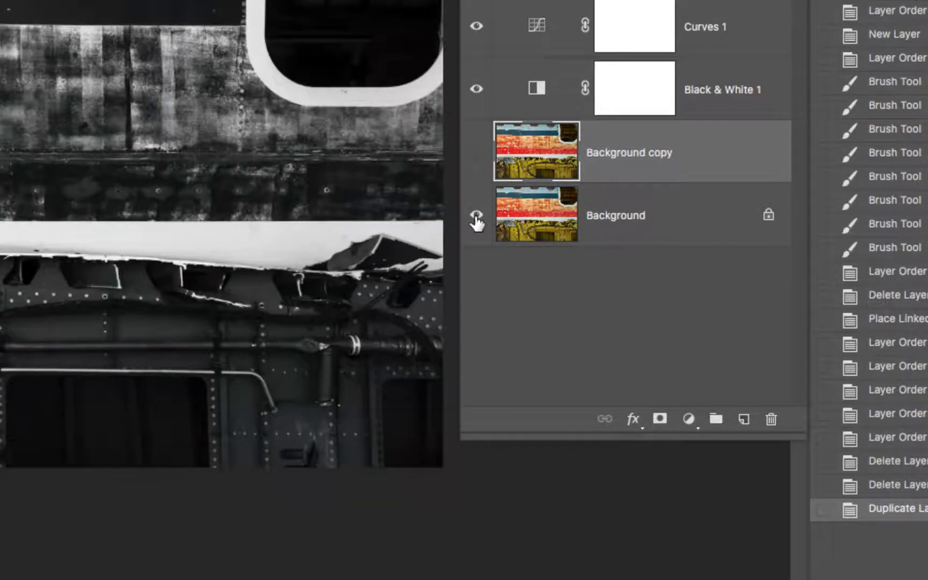
{"action": "left_click", "coordinate": [641, 217]}
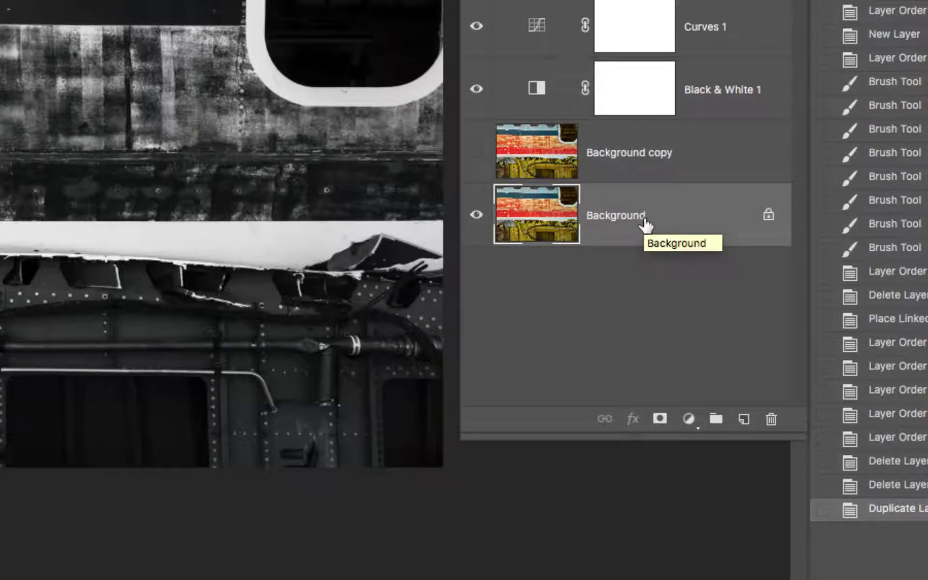
{"action": "left_click", "coordinate": [475, 153]}
{"action": "left_click", "coordinate": [476, 215]}
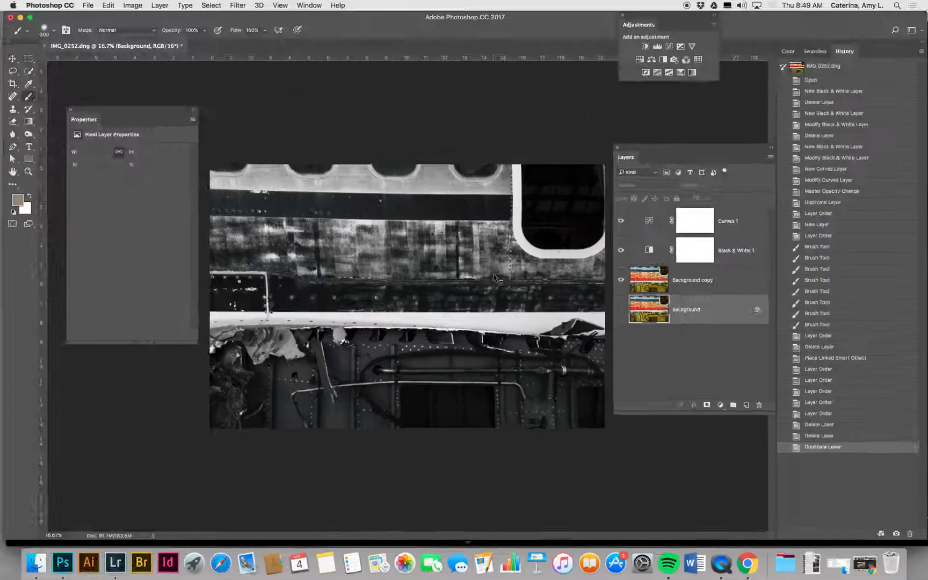
Compare the image with the Curves 1 and Black & White 1 adjustment layers switched off and on.
{"action": "left_click", "coordinate": [620, 221]}
{"action": "left_click", "coordinate": [621, 251]}
{"action": "left_click", "coordinate": [620, 250]}
Review the Black & White 1 layer's properties and those of the Curves 1 adjustment and its layer mask.
{"action": "left_click", "coordinate": [740, 225]}
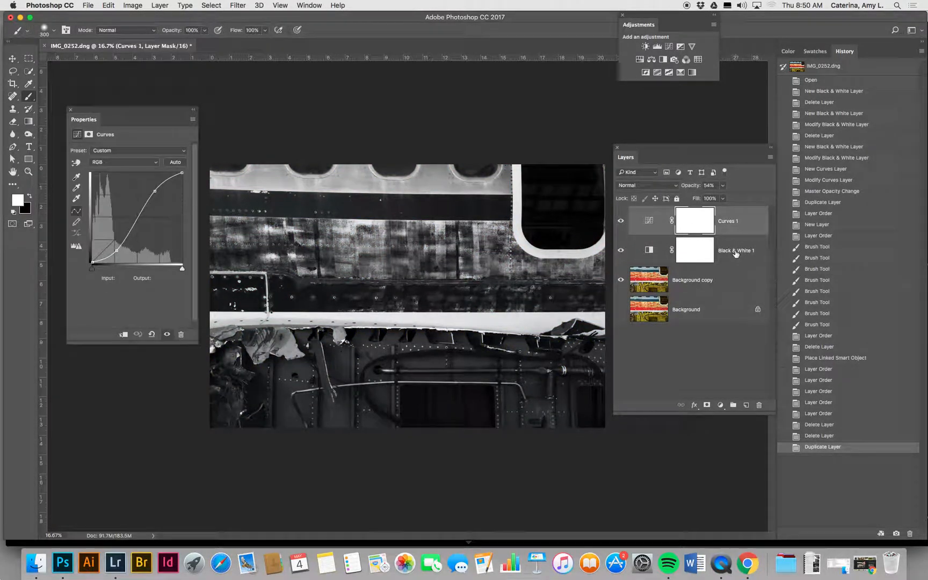
{"action": "left_click", "coordinate": [739, 252]}
{"action": "left_click", "coordinate": [648, 220]}
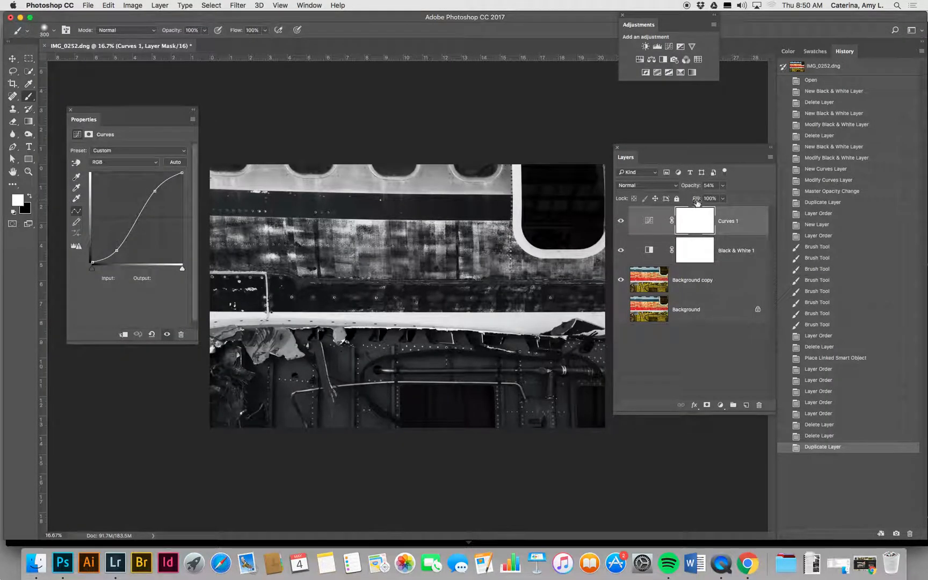
{"action": "left_click", "coordinate": [649, 224]}
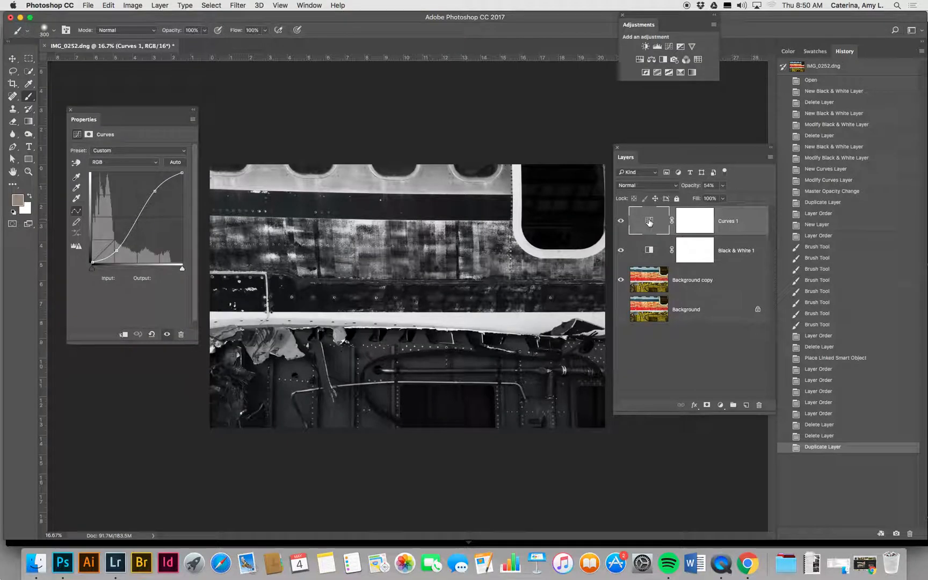
{"action": "left_click", "coordinate": [685, 223]}
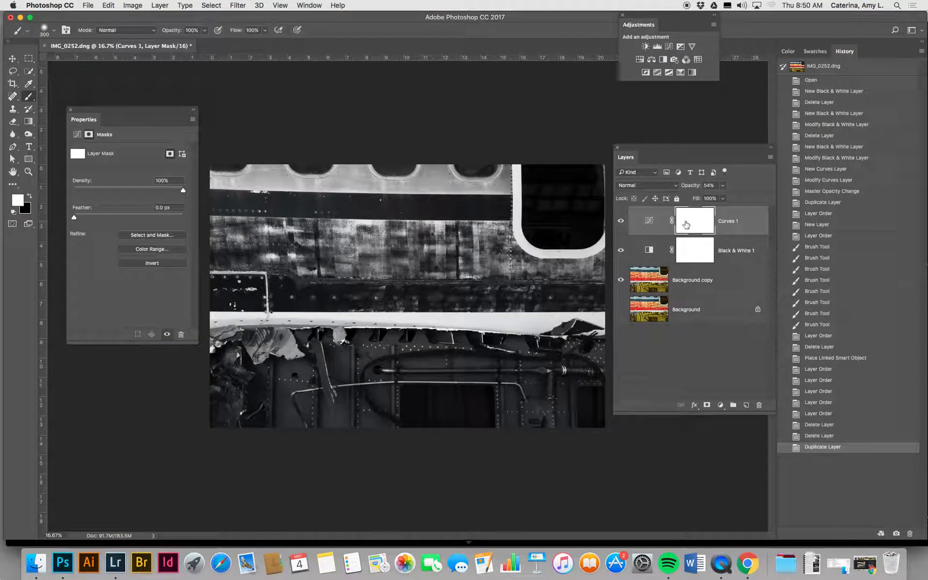
{"action": "left_click", "coordinate": [653, 223]}
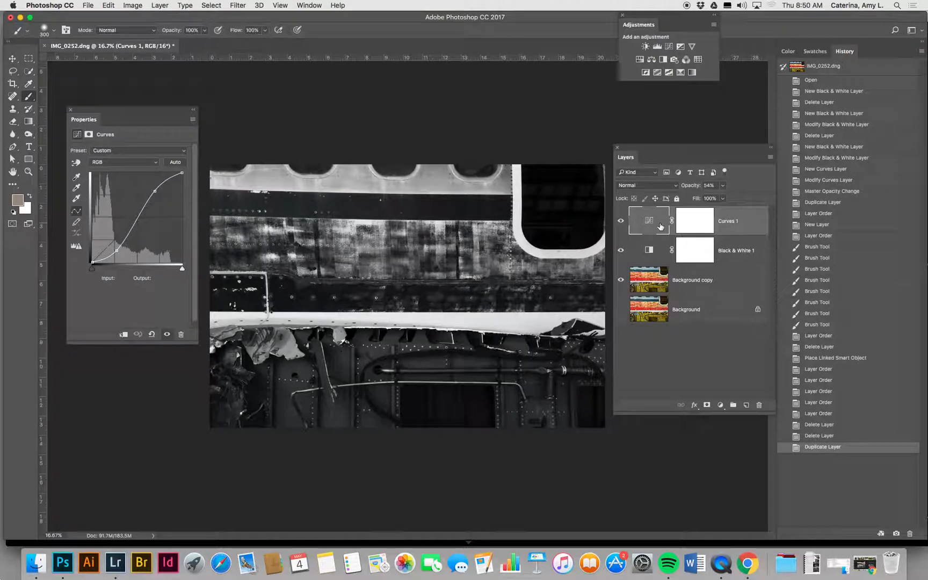
Try moving the Curves 1 shadow point to input 55, output 45, and test the Increase Contrast and Negative presets.
{"action": "left_click_drag", "start_coordinate": [116, 250], "coordinate": [111, 247]}
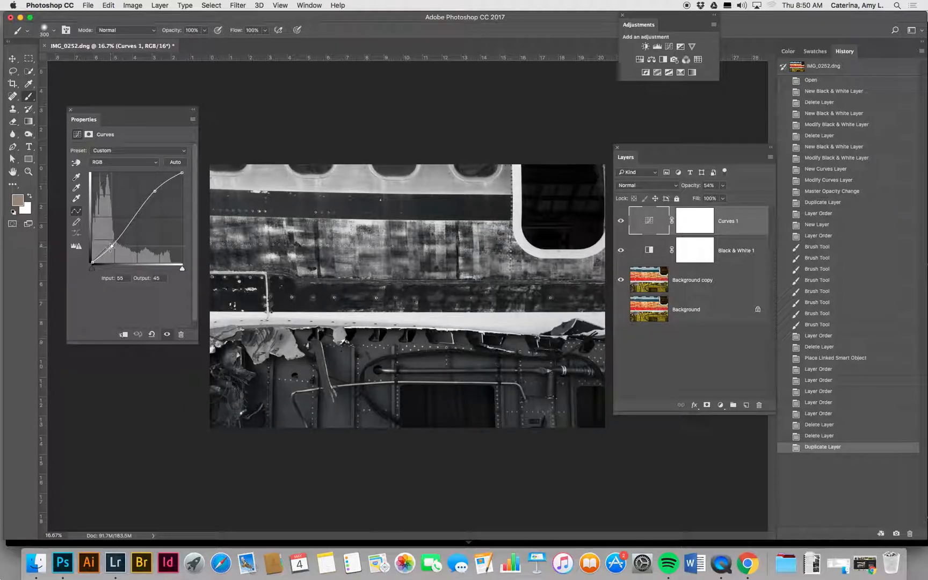
{"action": "left_click", "coordinate": [110, 151]}
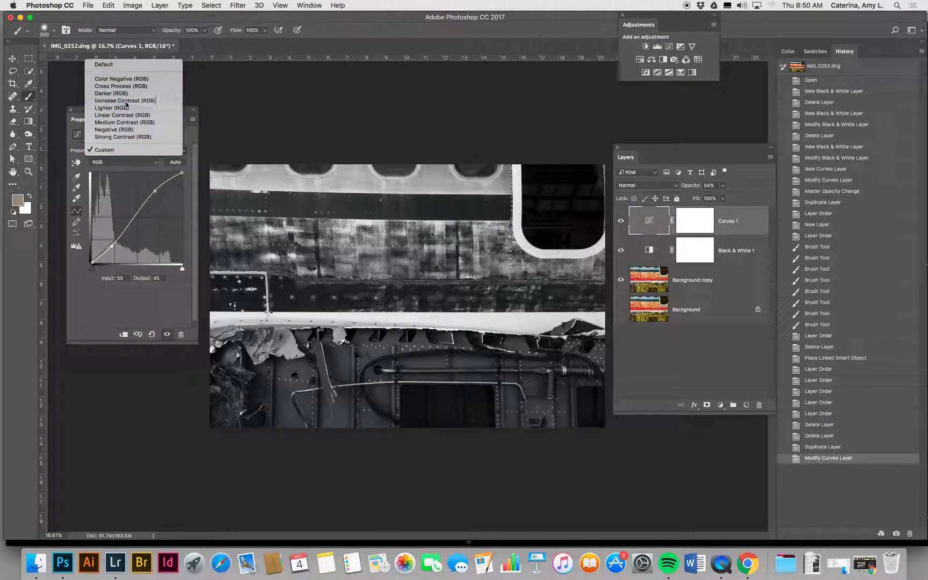
{"action": "left_click", "coordinate": [126, 100]}
{"action": "left_click", "coordinate": [128, 151]}
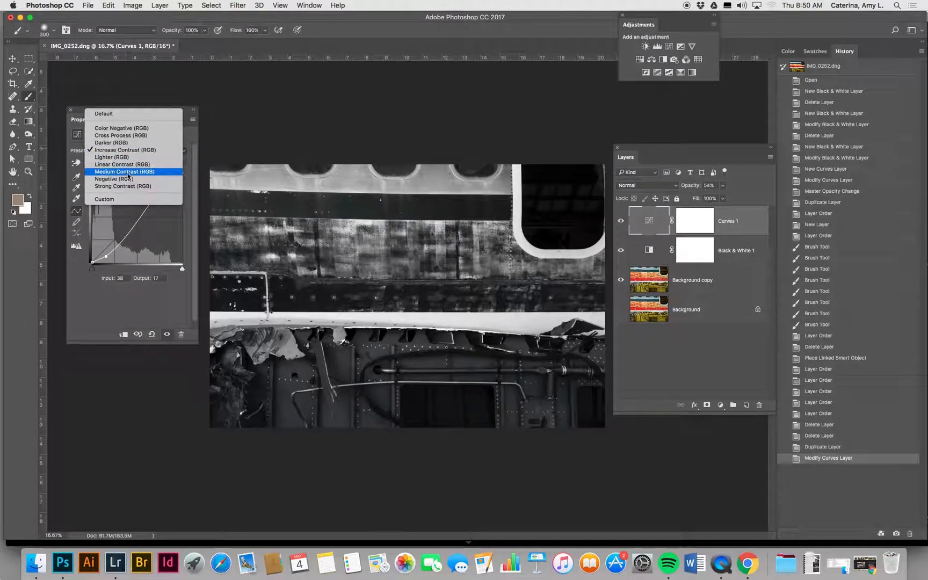
{"action": "left_click", "coordinate": [128, 180]}
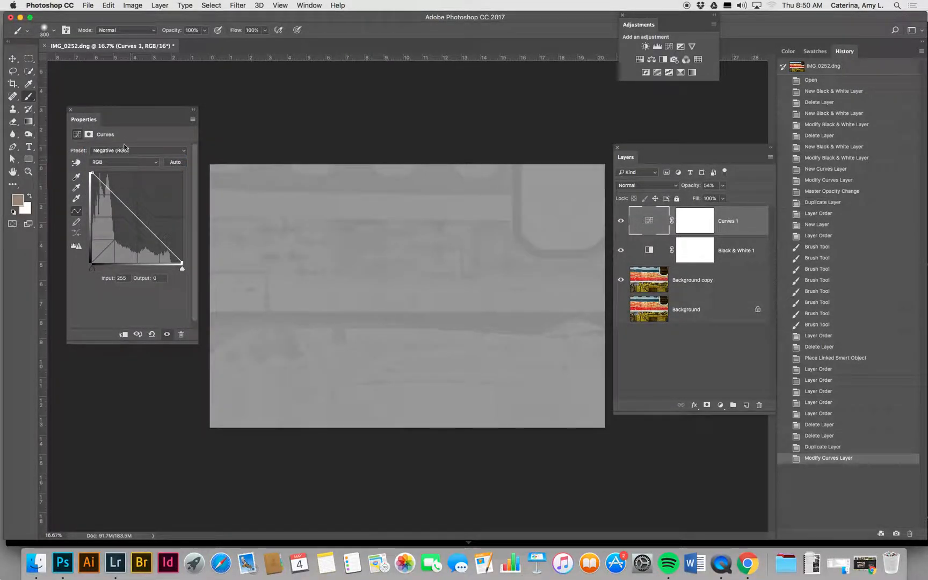
Try the Darker, Color Negative and Strong Contrast presets on the Curves 1 adjustment.
{"action": "left_click", "coordinate": [119, 156]}
{"action": "left_click", "coordinate": [121, 112]}
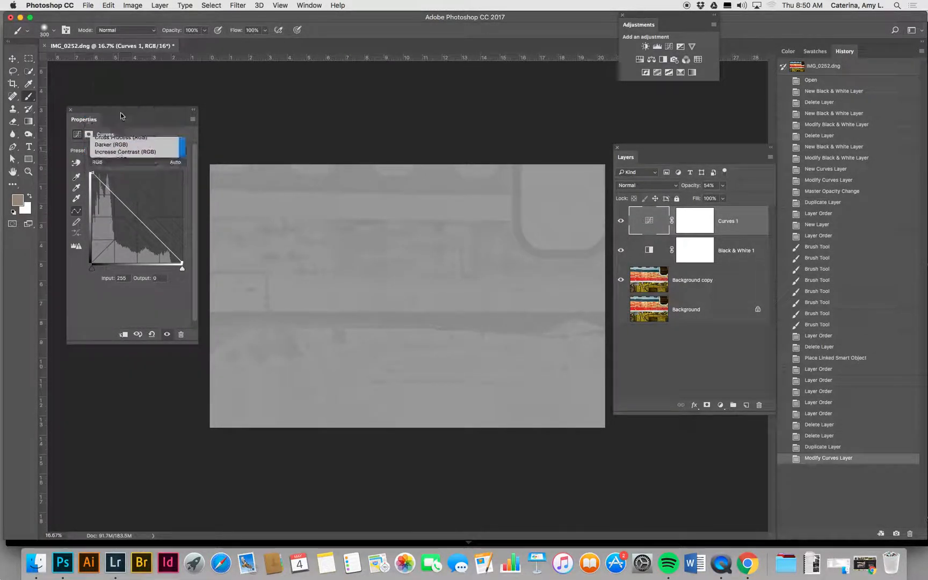
{"action": "left_click", "coordinate": [135, 152]}
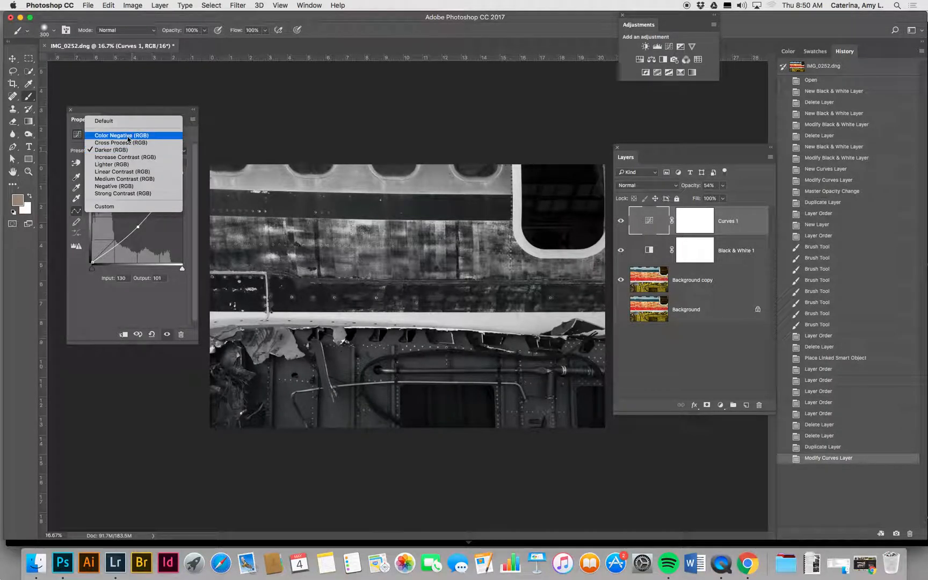
{"action": "left_click", "coordinate": [128, 135]}
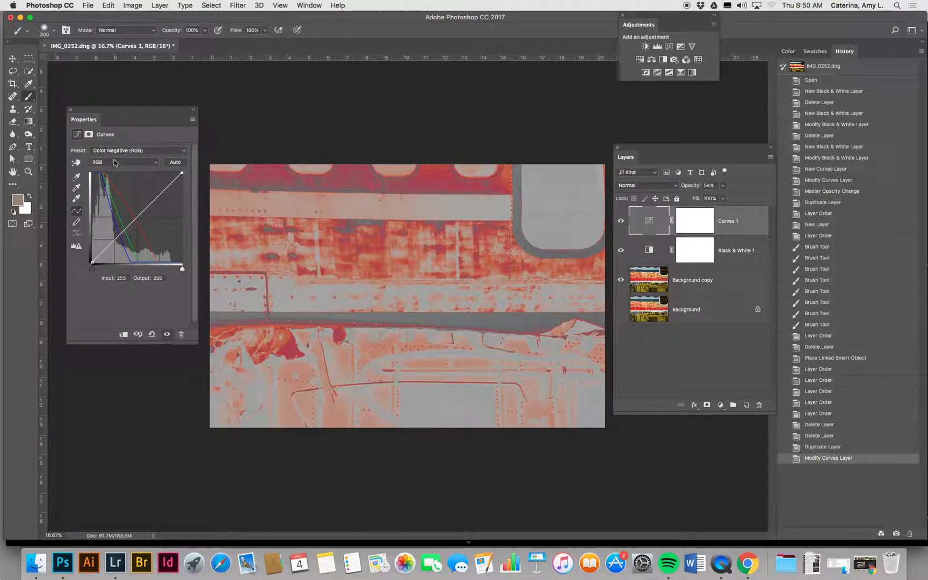
{"action": "left_click", "coordinate": [115, 153]}
{"action": "left_click", "coordinate": [119, 217]}
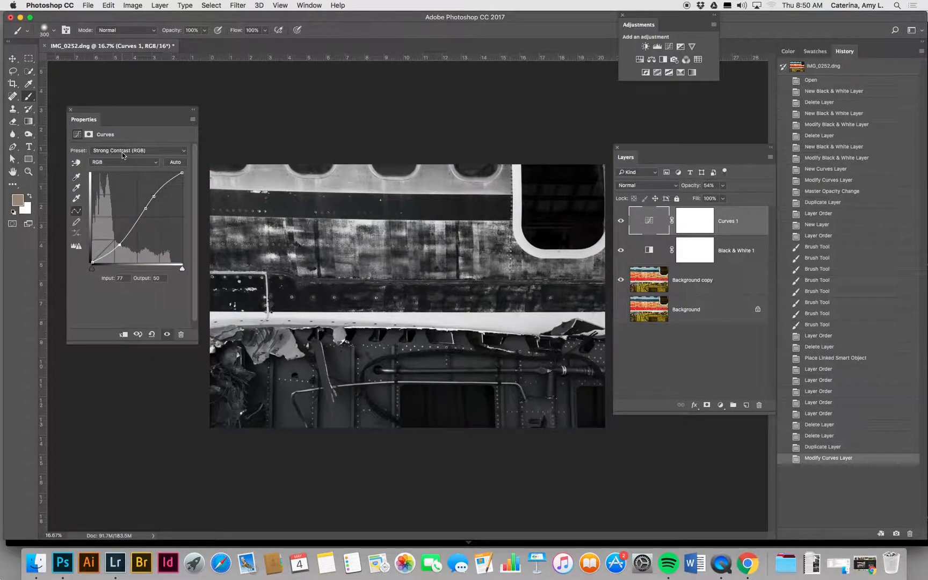
Reset Curves 1 to the Default preset and add a shadow point at input 65, output 63, plus a highlight point.
{"action": "left_click", "coordinate": [122, 152]}
{"action": "left_click", "coordinate": [113, 77]}
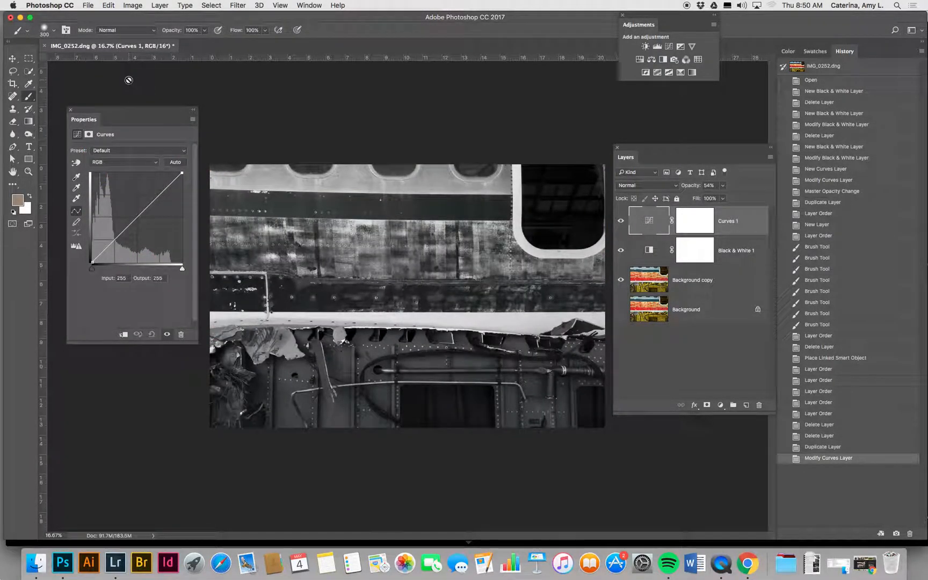
{"action": "left_click", "coordinate": [76, 162]}
{"action": "left_click_drag", "start_coordinate": [131, 225], "coordinate": [114, 240]}
{"action": "left_click", "coordinate": [153, 199]}
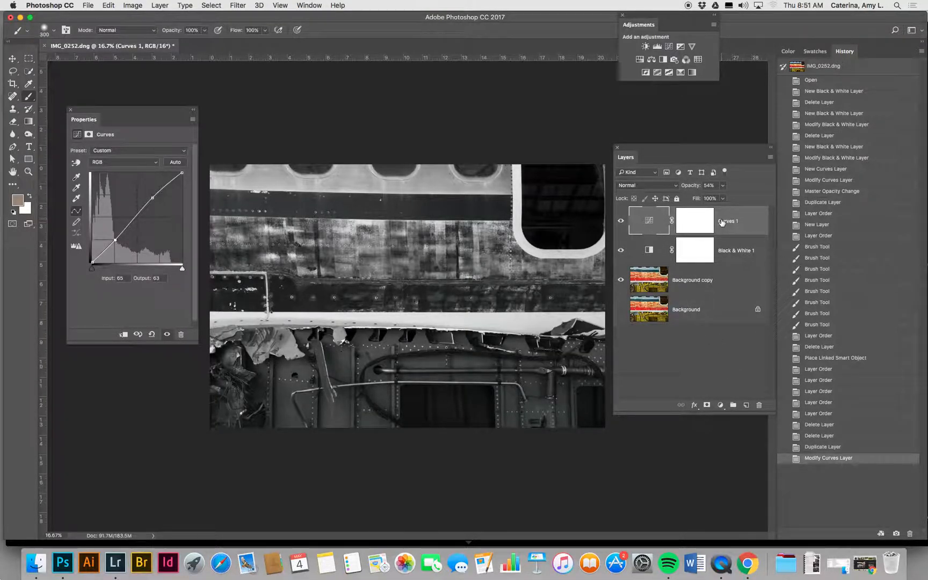
Create a new empty layer above Curves 1 and name it "burn".
{"action": "left_click", "coordinate": [738, 226]}
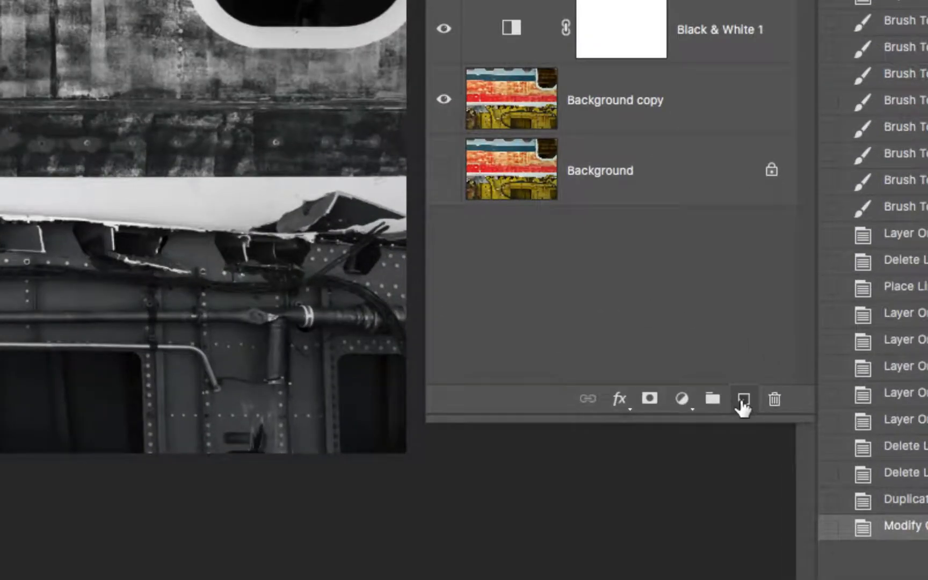
{"action": "left_click", "coordinate": [742, 404]}
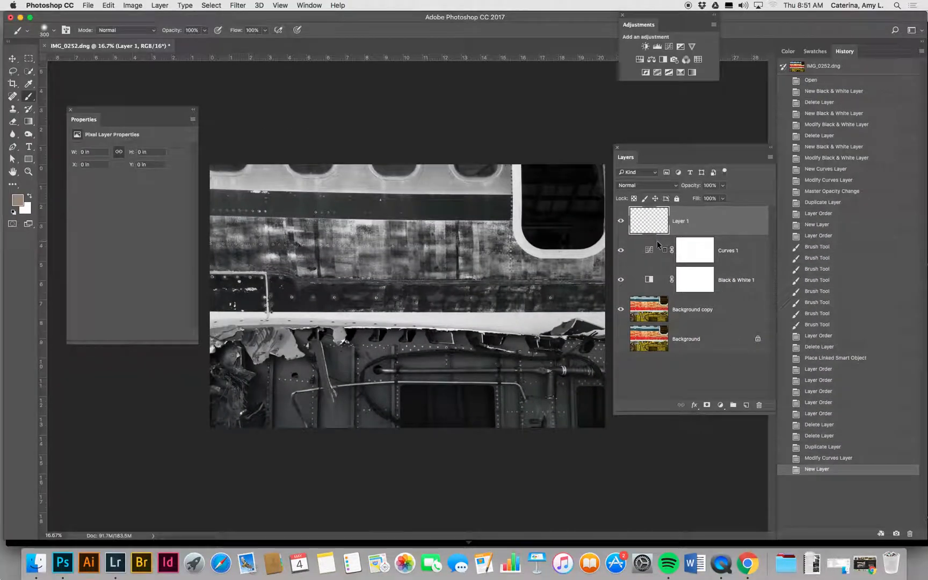
{"action": "double_click", "coordinate": [678, 222]}
{"action": "type", "text": "burn"}
{"action": "key", "text": "Return"}
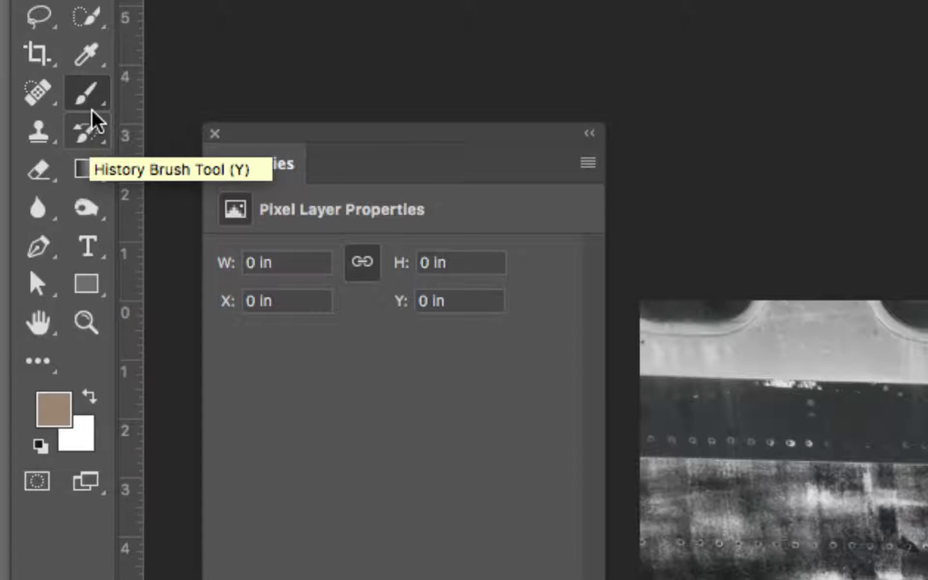
Choose the Brush Tool and soften its edge by lowering the hardness to about 19%.
{"action": "right_click", "coordinate": [93, 94]}
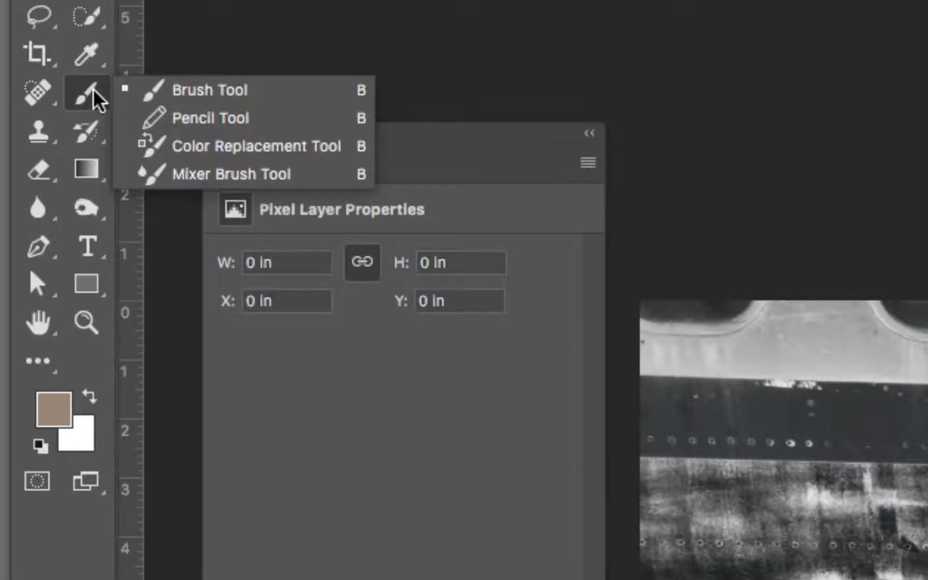
{"action": "left_click", "coordinate": [183, 93]}
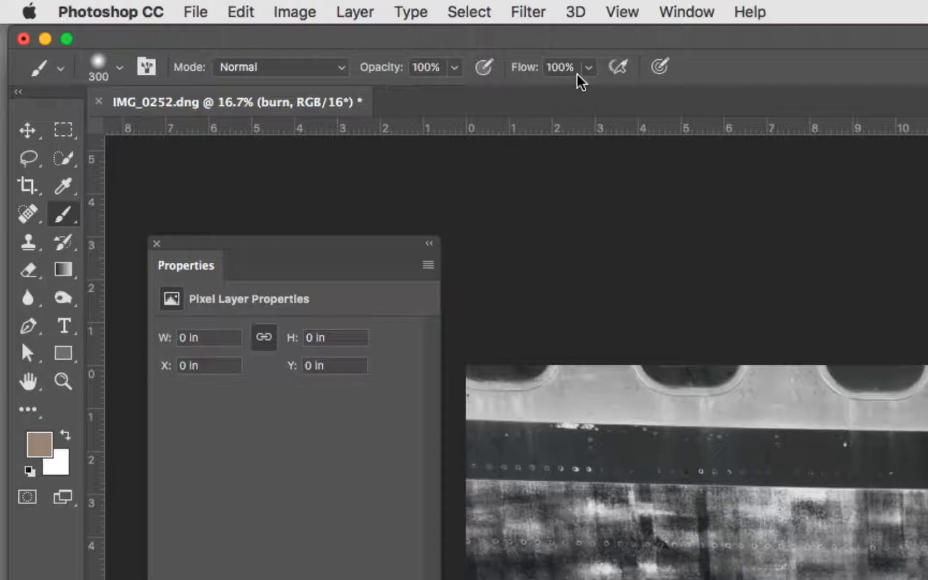
{"action": "left_click", "coordinate": [117, 68]}
{"action": "left_click_drag", "start_coordinate": [193, 179], "coordinate": [157, 180]}
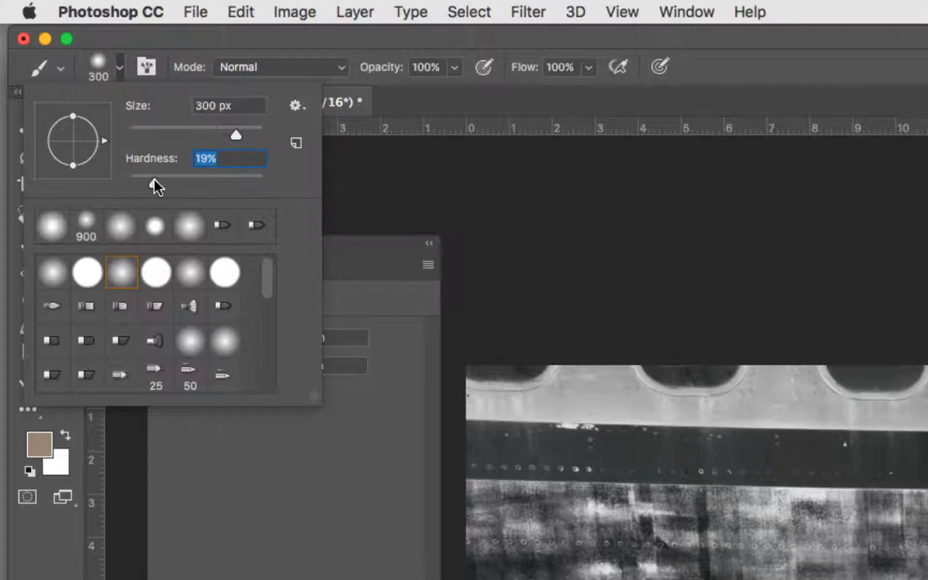
{"action": "left_click_drag", "start_coordinate": [153, 178], "coordinate": [161, 181]}
{"action": "left_click", "coordinate": [423, 110]}
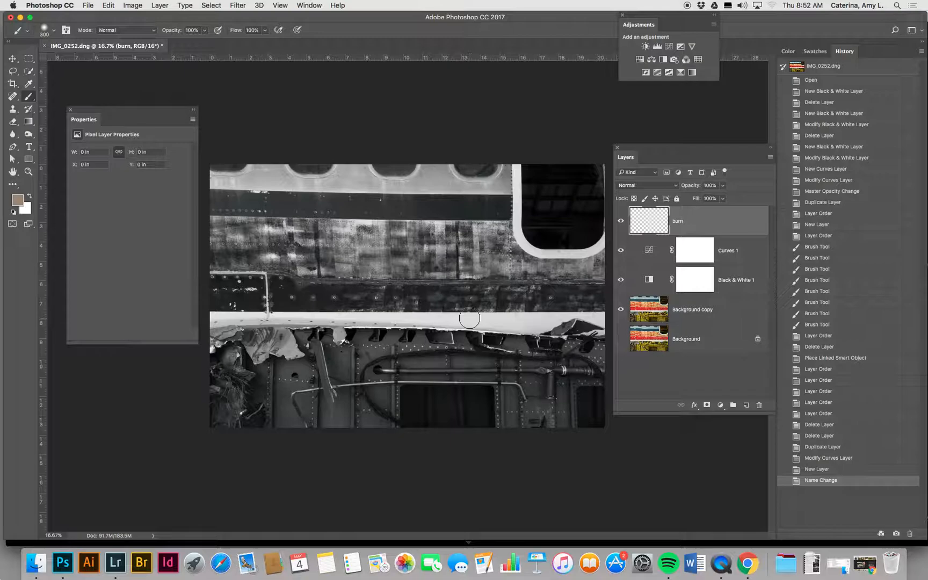
Enlarge the brush to 1100 px.
{"action": "key", "text": "bracketright"}
{"action": "key", "text": "bracketright"}
{"action": "key", "text": "bracketright"}
{"action": "key", "text": "bracketright"}
{"action": "key", "text": "bracketright"}
{"action": "key", "text": "bracketright"}
{"action": "key", "text": "bracketright"}
{"action": "key", "text": "bracketright"}
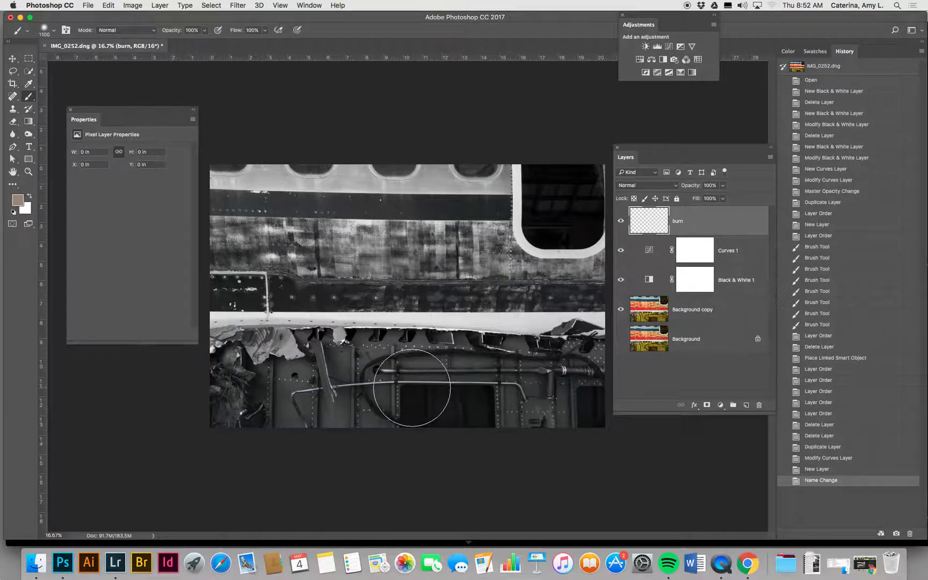
Try a brown brush stroke across the lower fuselage on the burn layer and revert it.
{"action": "left_click_drag", "start_coordinate": [226, 402], "coordinate": [490, 395]}
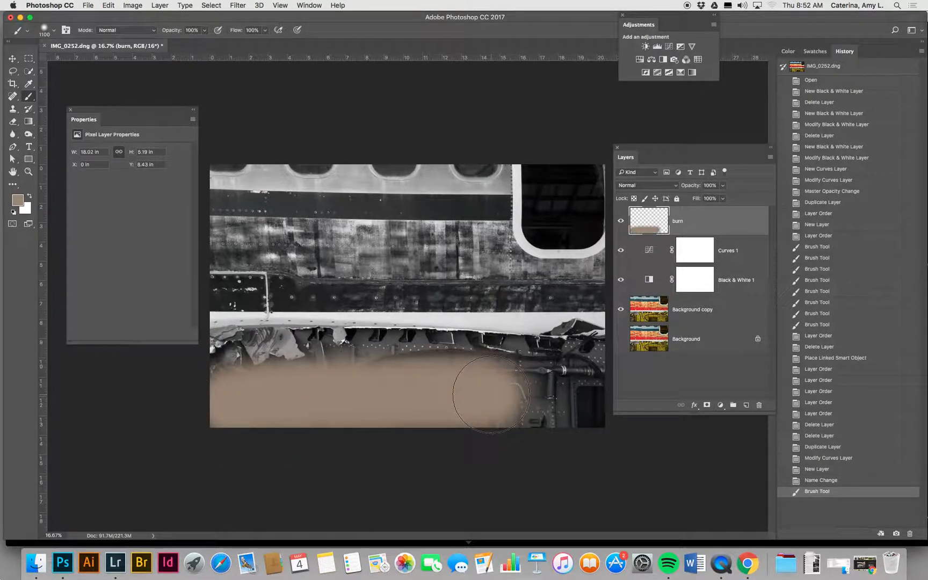
{"action": "left_click", "coordinate": [822, 480]}
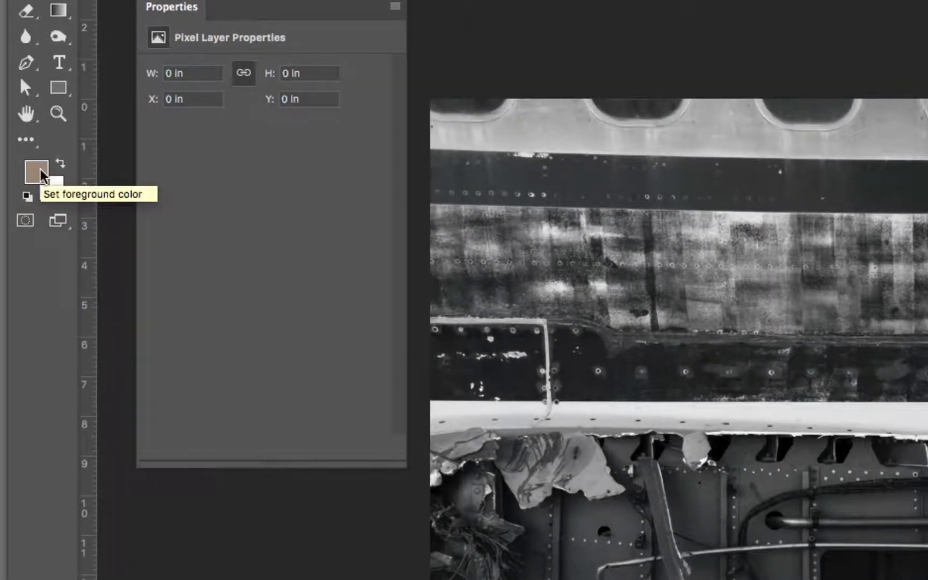
Restore the default black and white colors and paint a black band across the lower part of the image on the burn layer.
{"action": "left_click", "coordinate": [27, 197]}
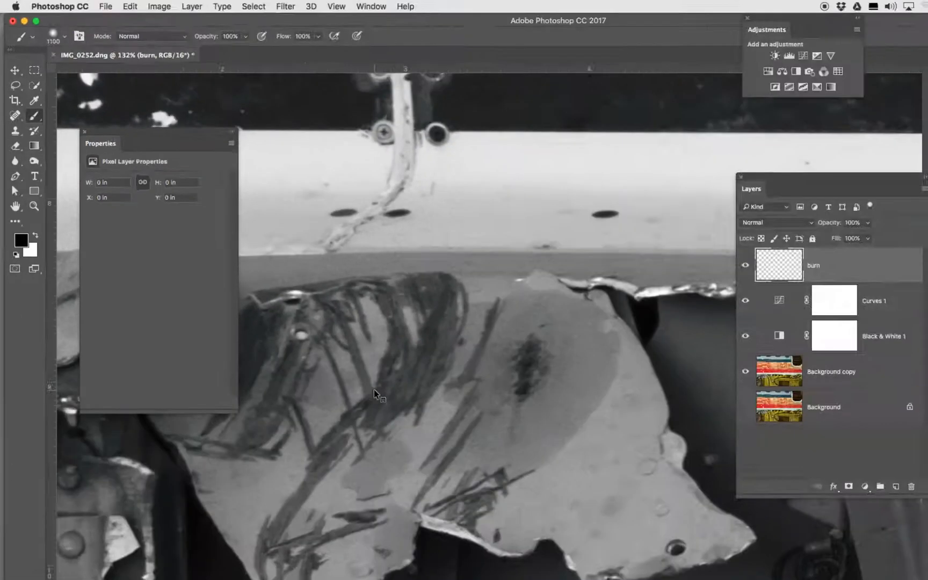
{"action": "scroll", "coordinate": [313, 323], "scroll_direction": "down", "scroll_amount": 10}
{"action": "scroll", "coordinate": [312, 324], "scroll_direction": "up", "scroll_amount": 5}
{"action": "scroll", "coordinate": [315, 320], "scroll_direction": "down", "scroll_amount": 1}
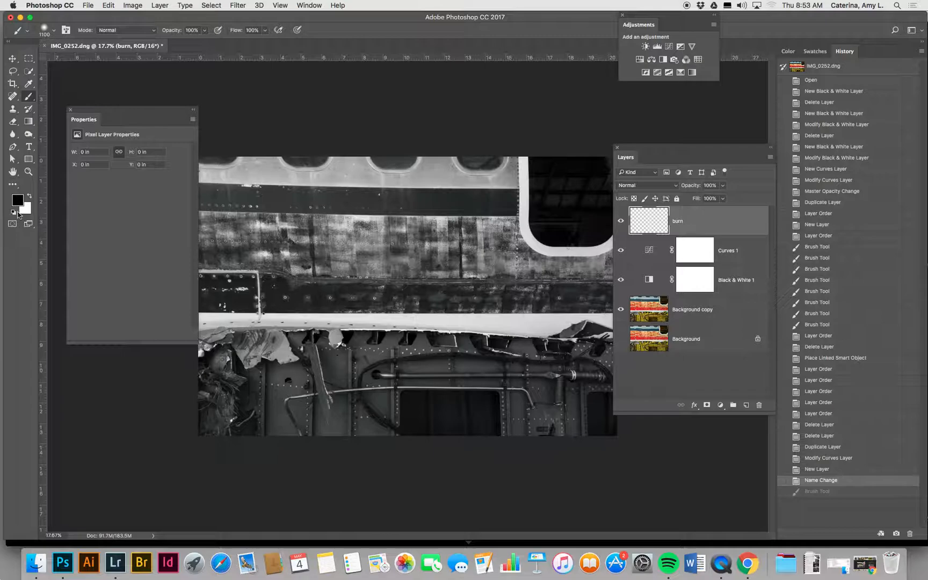
{"action": "mouse_move", "coordinate": [186, 414]}
{"action": "left_mouse_down"}
{"action": "mouse_move", "coordinate": [548, 395]}
{"action": "mouse_move", "coordinate": [313, 414]}
{"action": "mouse_move", "coordinate": [651, 415]}
{"action": "mouse_move", "coordinate": [565, 396]}
{"action": "mouse_move", "coordinate": [235, 381]}
{"action": "mouse_move", "coordinate": [583, 377]}
{"action": "mouse_move", "coordinate": [211, 378]}
{"action": "mouse_move", "coordinate": [612, 381]}
{"action": "mouse_move", "coordinate": [640, 415]}
{"action": "left_mouse_up"}
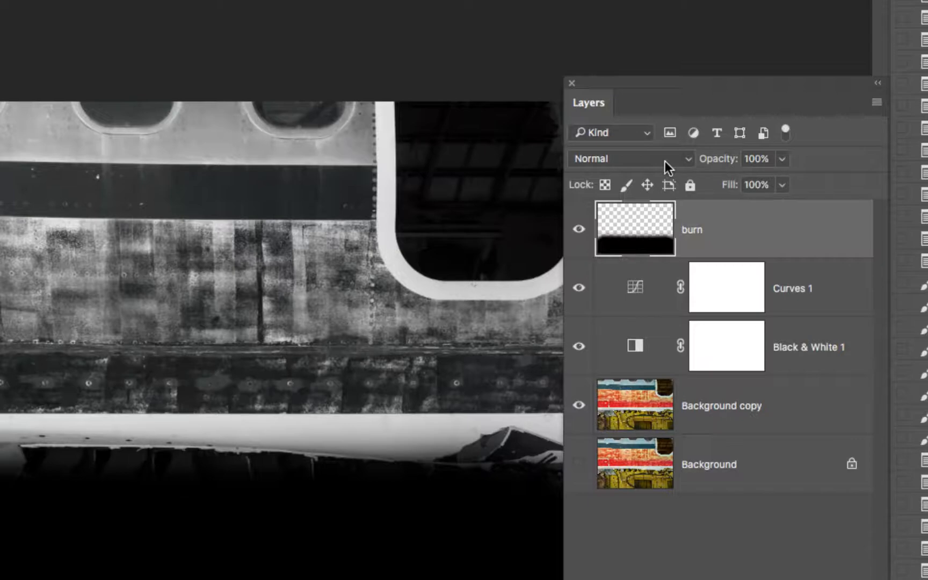
Set the burn layer's blend mode to Soft Light and toggle its visibility off and on to compare the effect.
{"action": "left_click", "coordinate": [690, 159]}
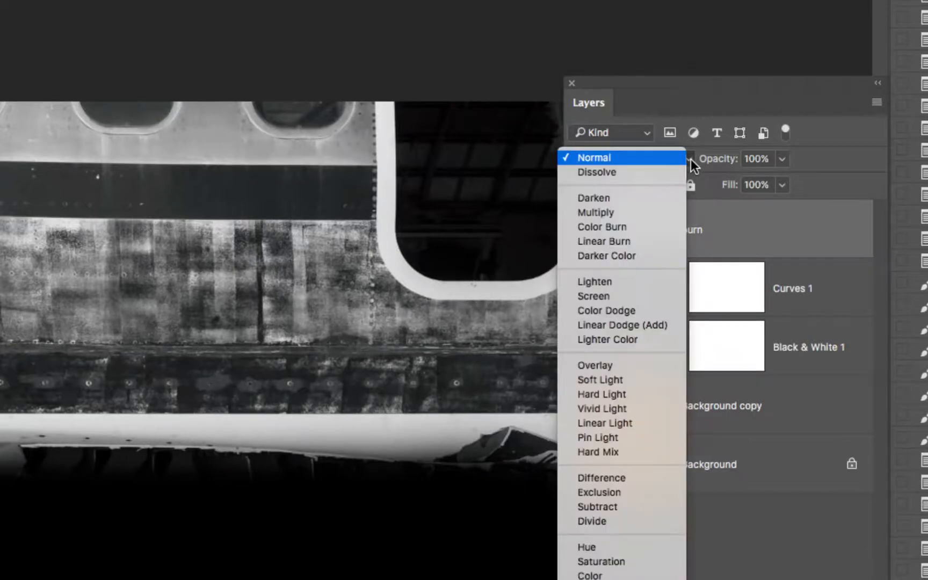
{"action": "left_click", "coordinate": [636, 380]}
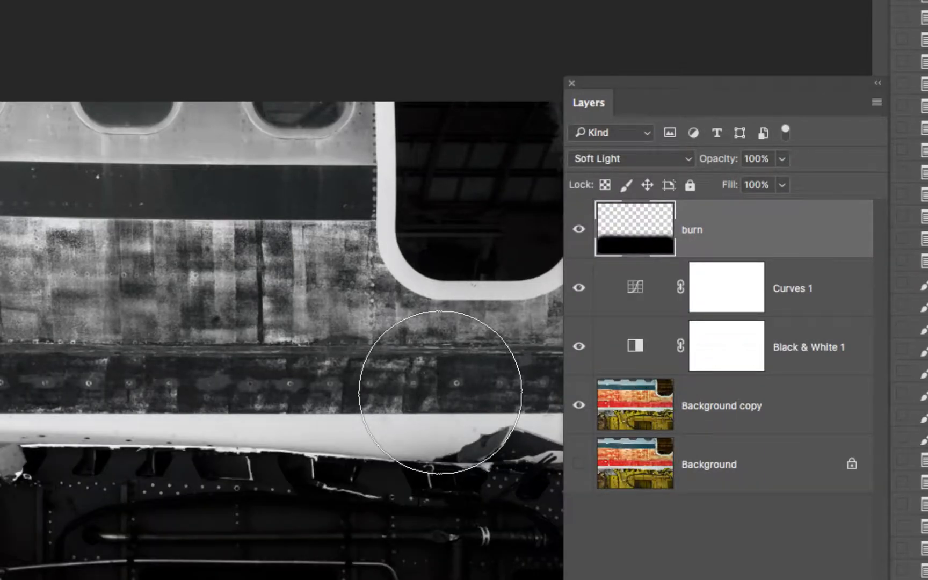
{"action": "key", "text": "super+minus"}
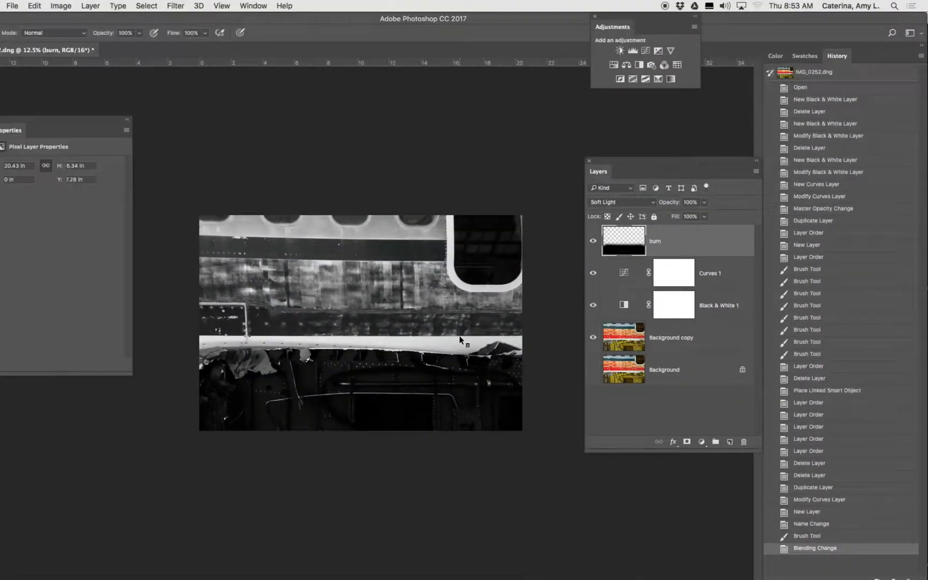
{"action": "left_click", "coordinate": [593, 241]}
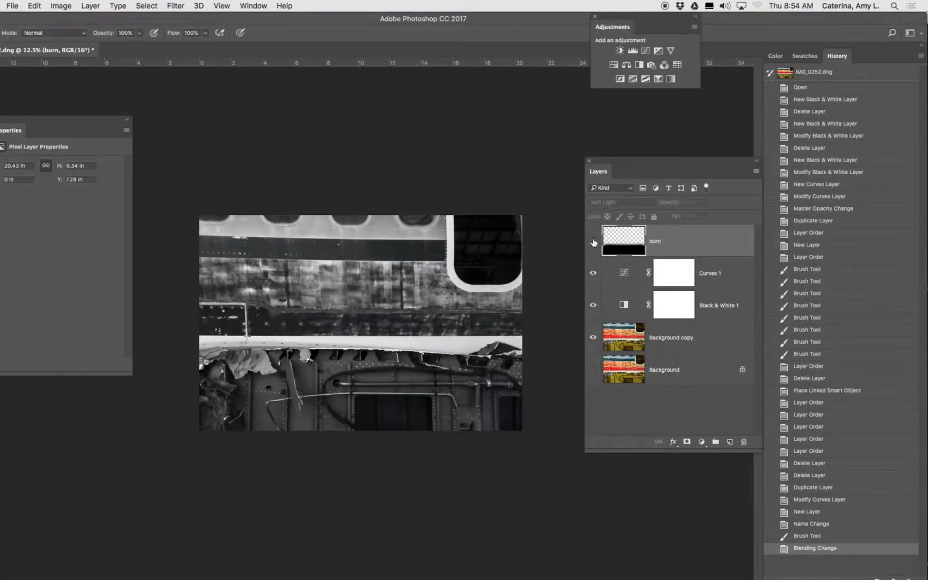
{"action": "left_click", "coordinate": [593, 242]}
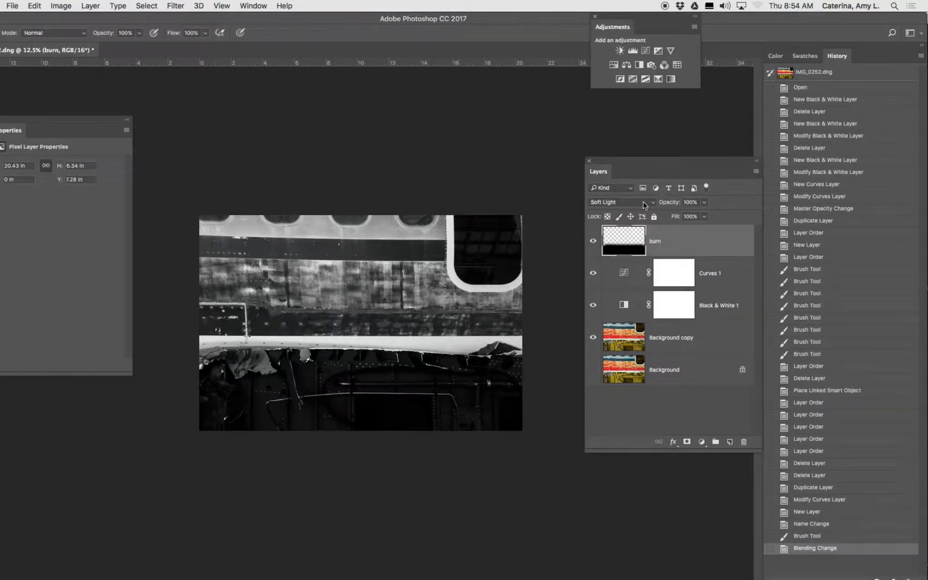
Lower the burn layer's opacity to 50% and hide the layer to compare the image without the darkening.
{"action": "left_click", "coordinate": [654, 203]}
{"action": "left_click", "coordinate": [656, 206]}
{"action": "left_click_drag", "start_coordinate": [674, 206], "coordinate": [647, 205]}
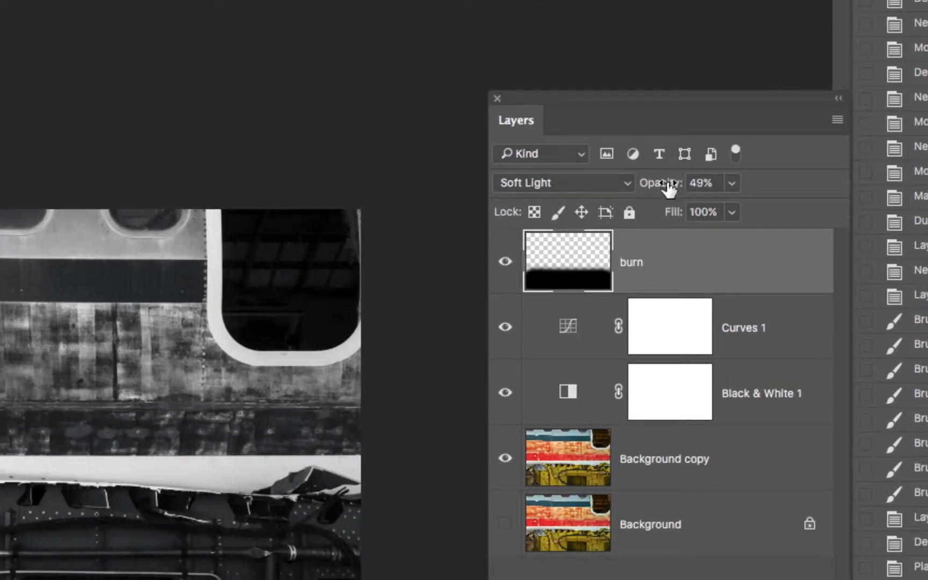
{"action": "left_click_drag", "start_coordinate": [666, 186], "coordinate": [667, 185]}
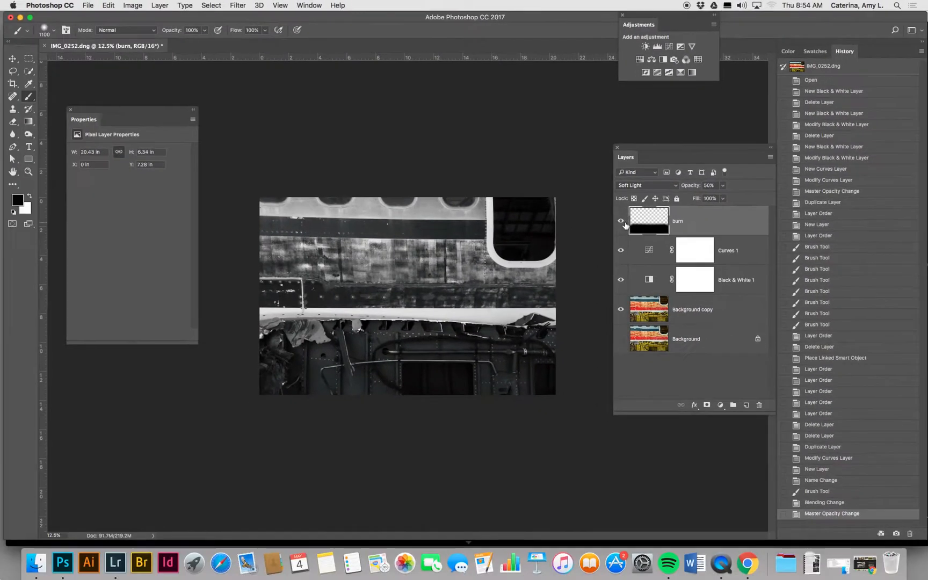
{"action": "left_click", "coordinate": [559, 250]}
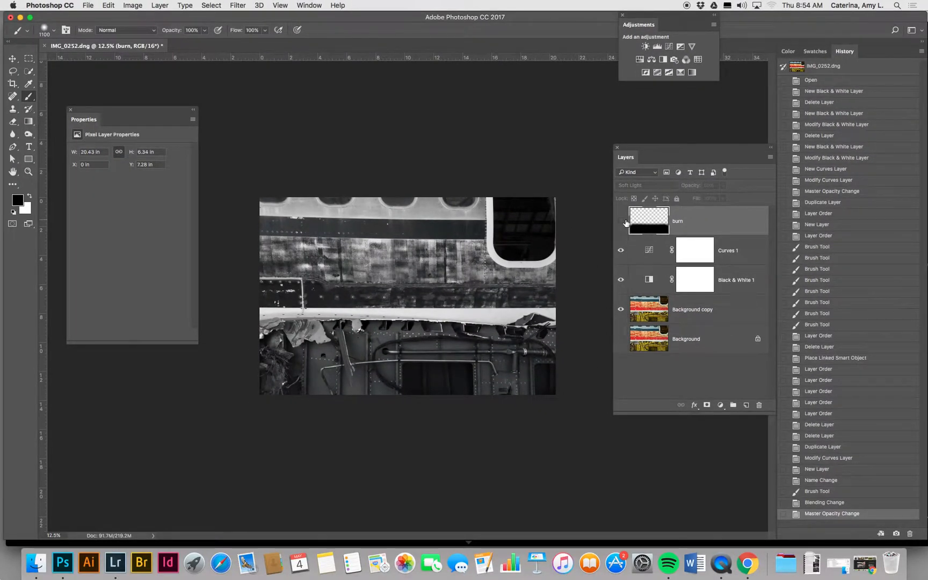